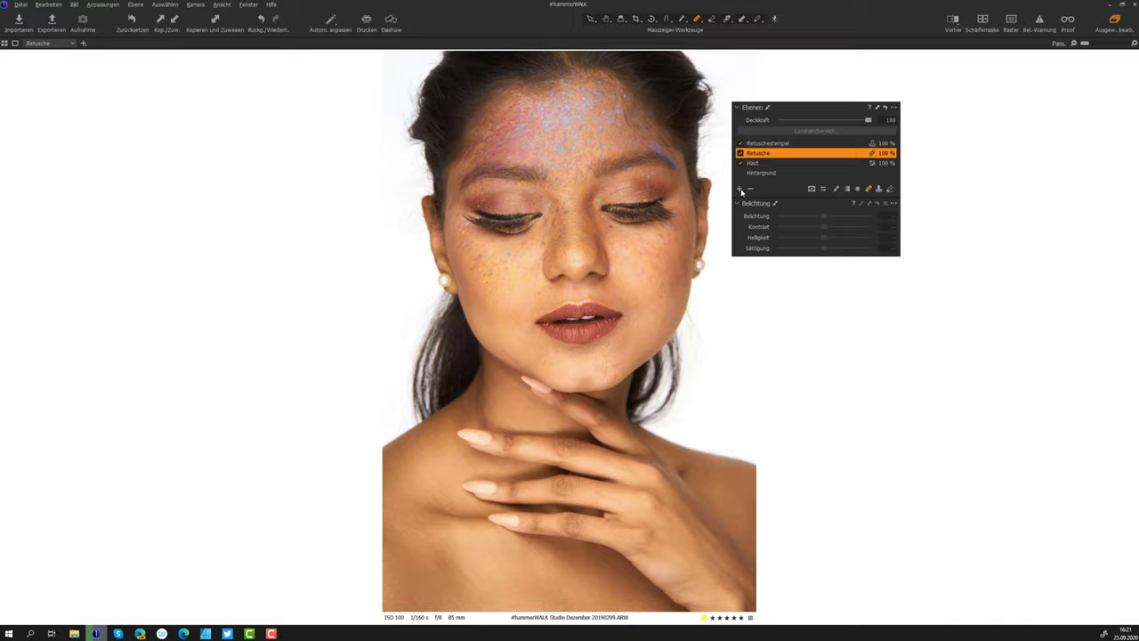
# Add a new empty adjustment layer above the retouching layers and name it Burn.
pyautogui.click(741, 189)
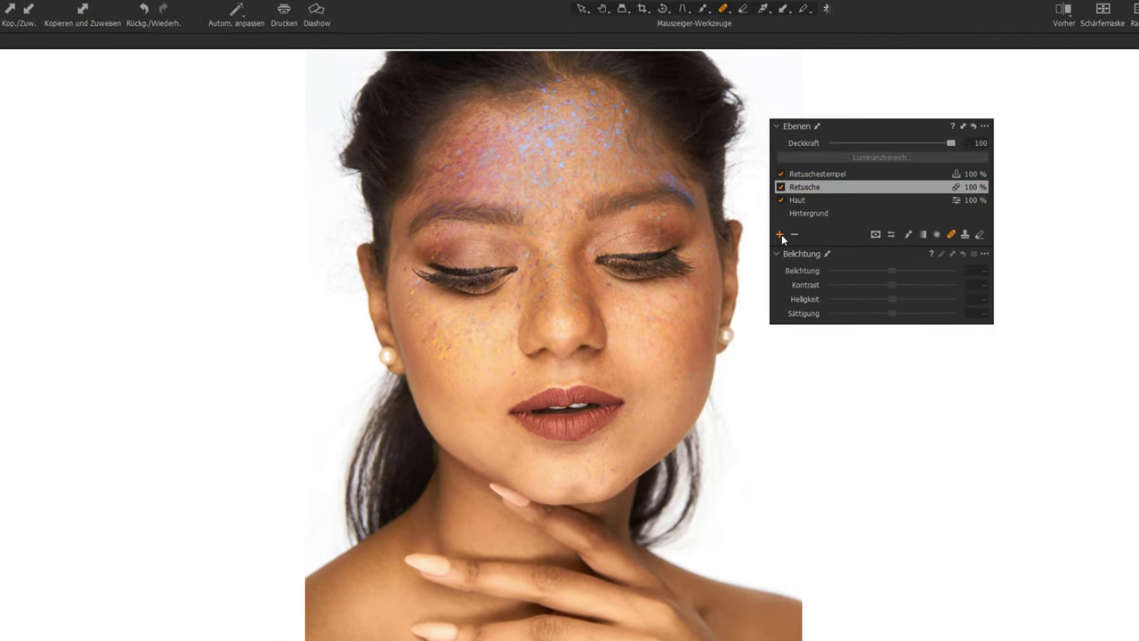
pyautogui.click(781, 234)
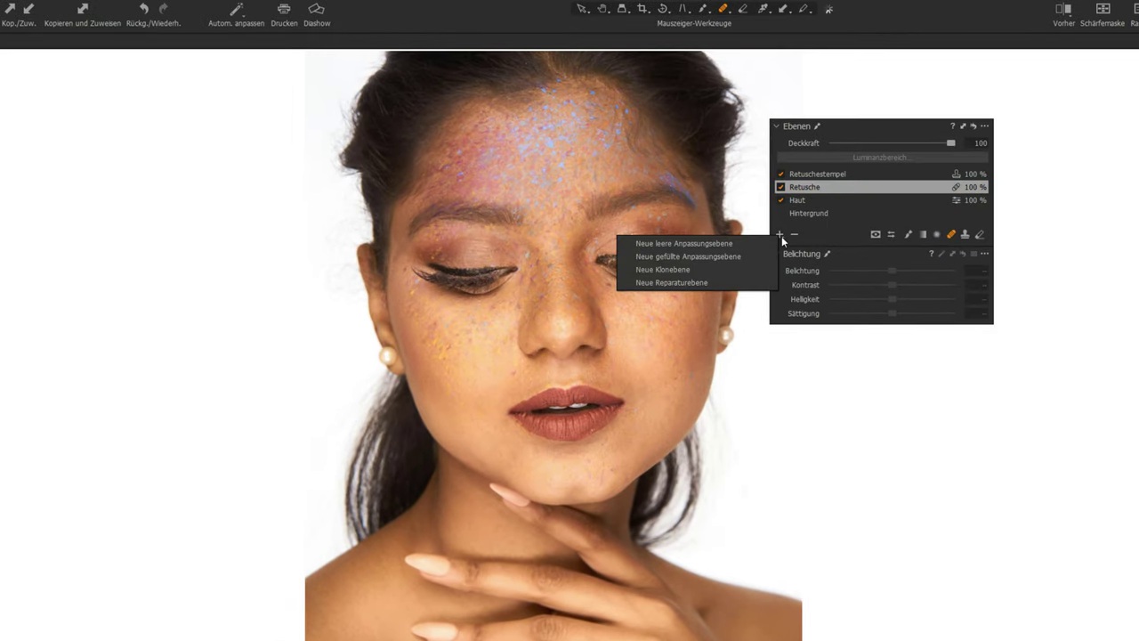
pyautogui.click(768, 243)
pyautogui.doubleClick(818, 176)
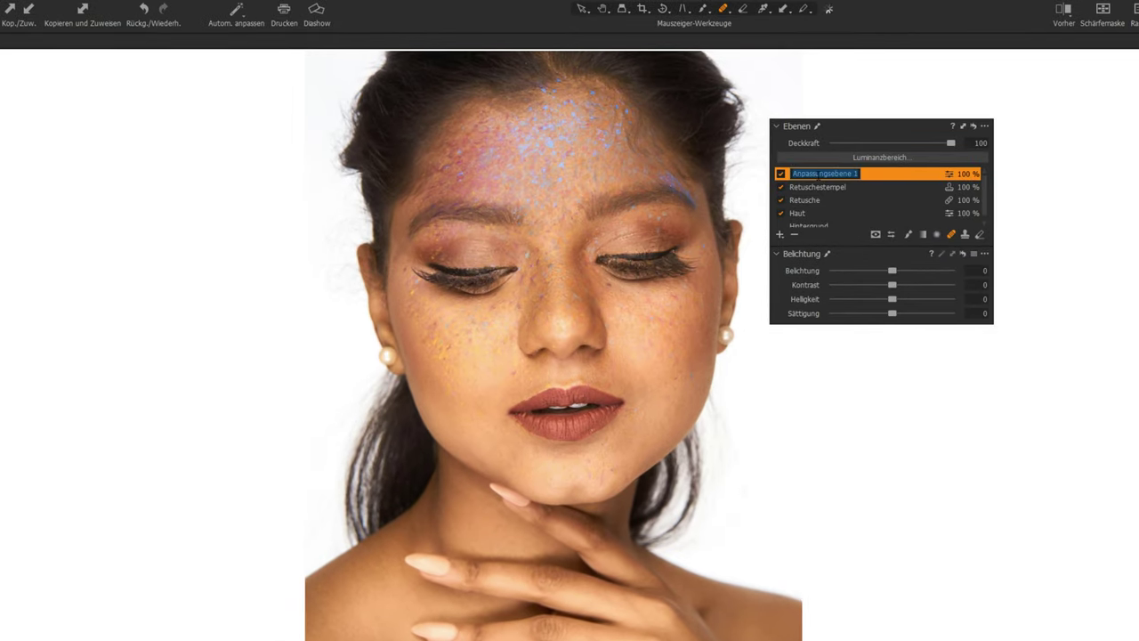
pyautogui.write('Burn')
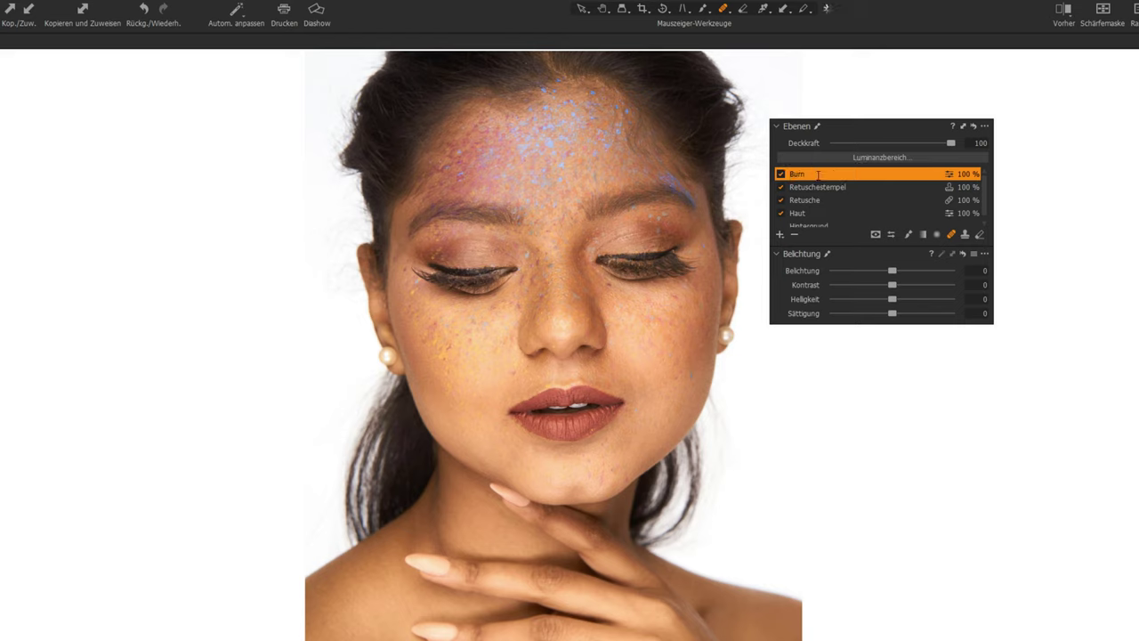
# Set the Burn layer's brightness (Helligkeit) to -50 and copy the mask from the Haut layer onto it.
pyautogui.moveTo(893, 299); pyautogui.dragTo(833, 300)
pyautogui.rightClick(812, 175)
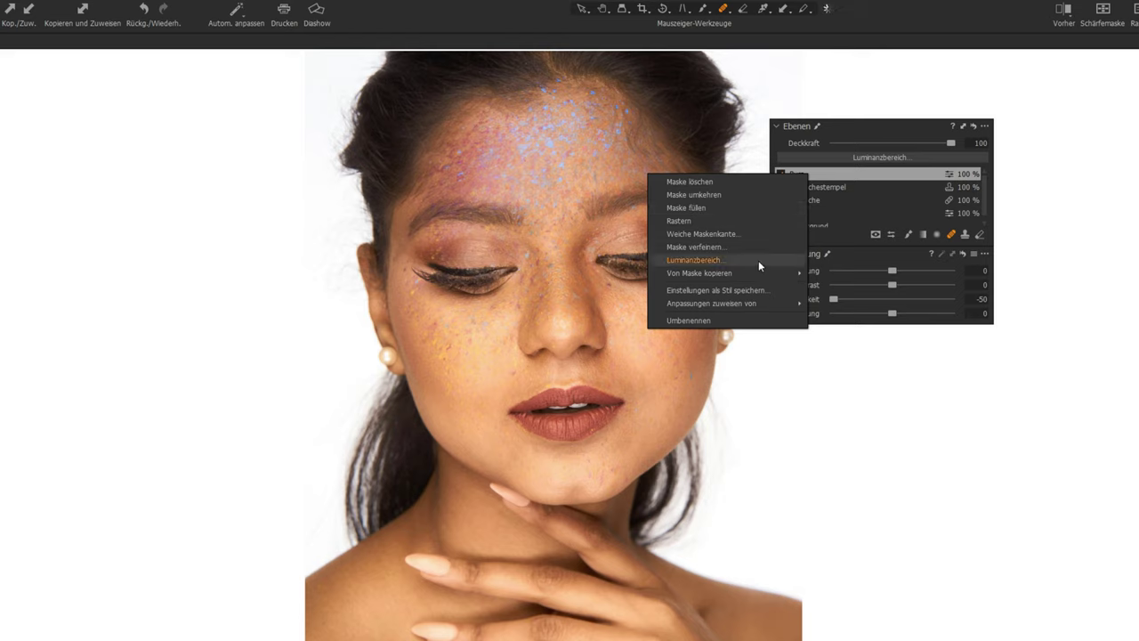
pyautogui.moveTo(758, 272)
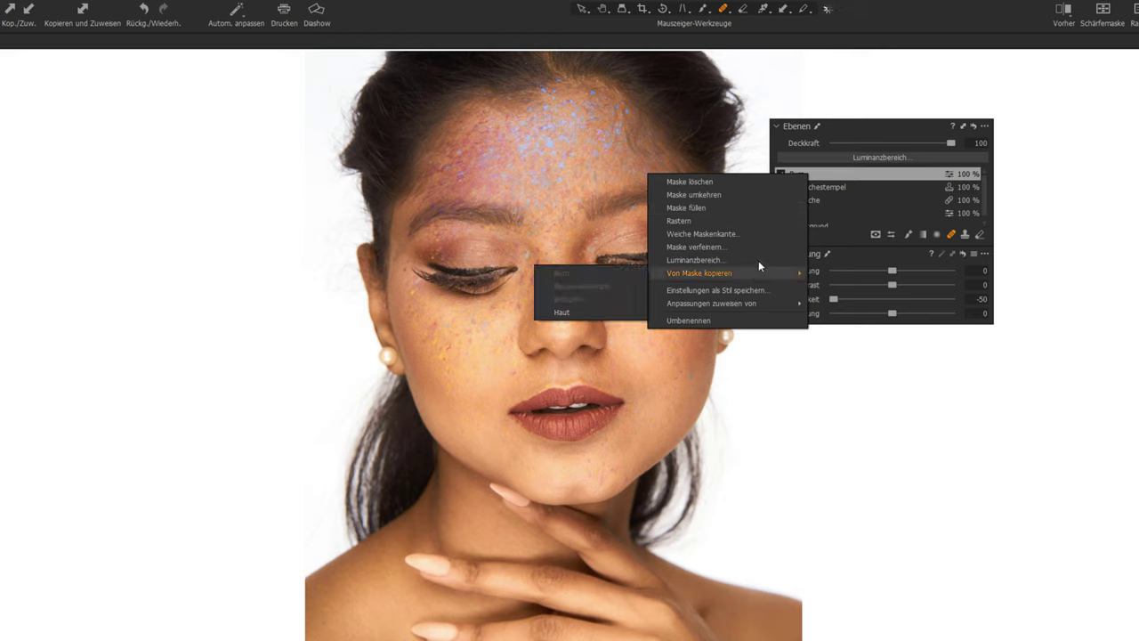
pyautogui.click(562, 313)
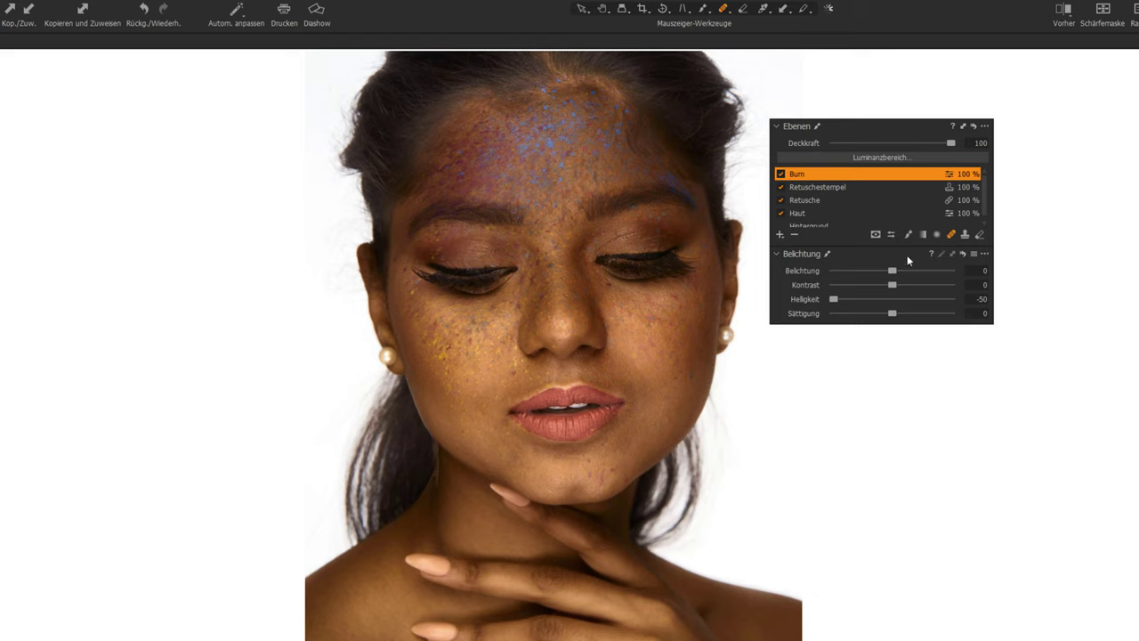
# Limit the Burn mask to the shadows with luminance range 0 to 37, falloff 0 to 143 and radius 20.9, displaying the mask while adjusting.
pyautogui.click(889, 161)
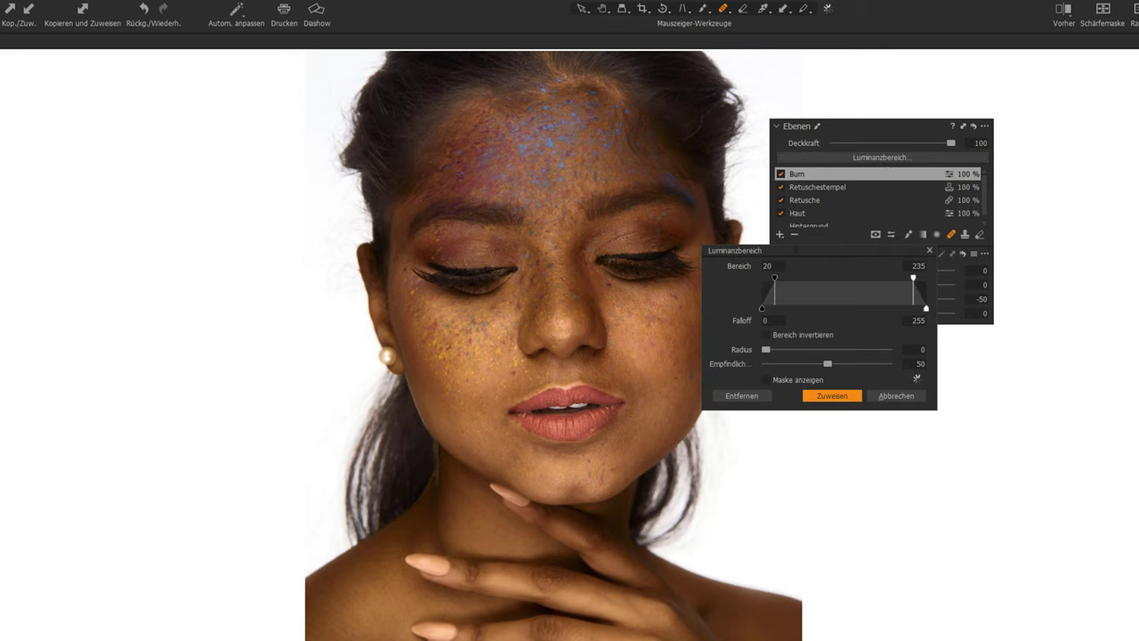
pyautogui.moveTo(791, 254); pyautogui.dragTo(823, 306)
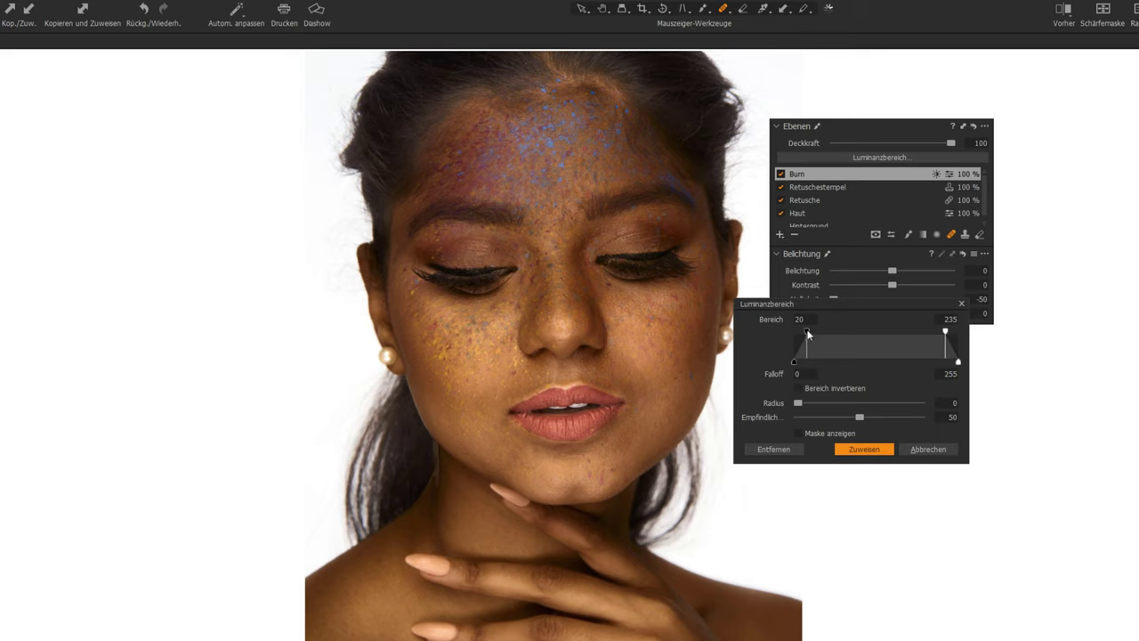
pyautogui.moveTo(808, 333); pyautogui.dragTo(791, 334)
pyautogui.click(801, 433)
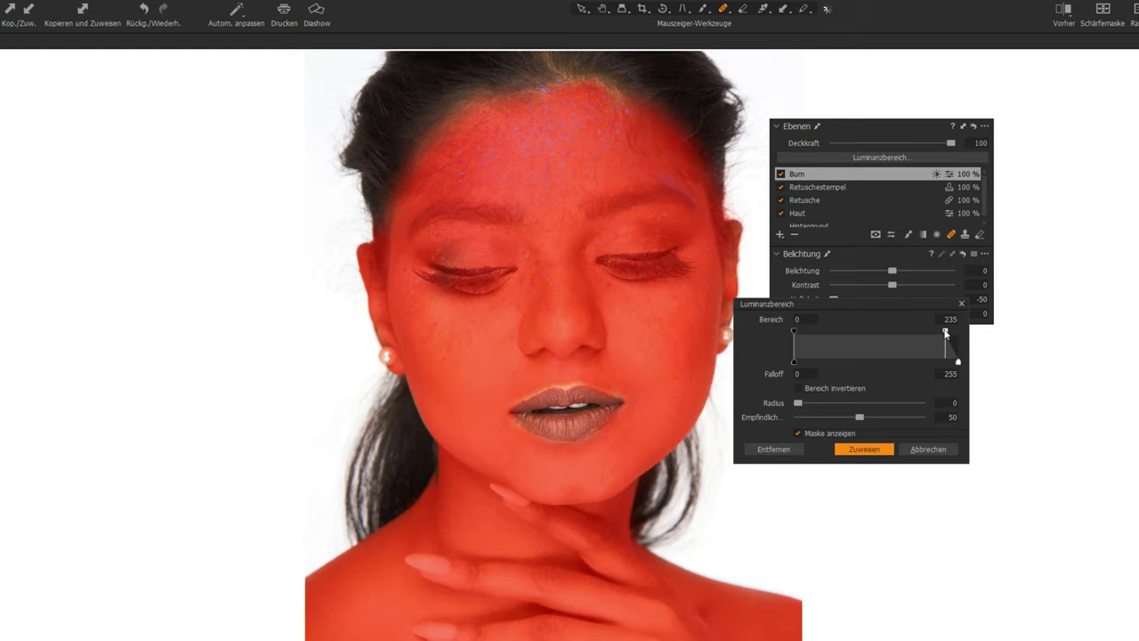
pyautogui.moveTo(945, 333); pyautogui.dragTo(885, 361)
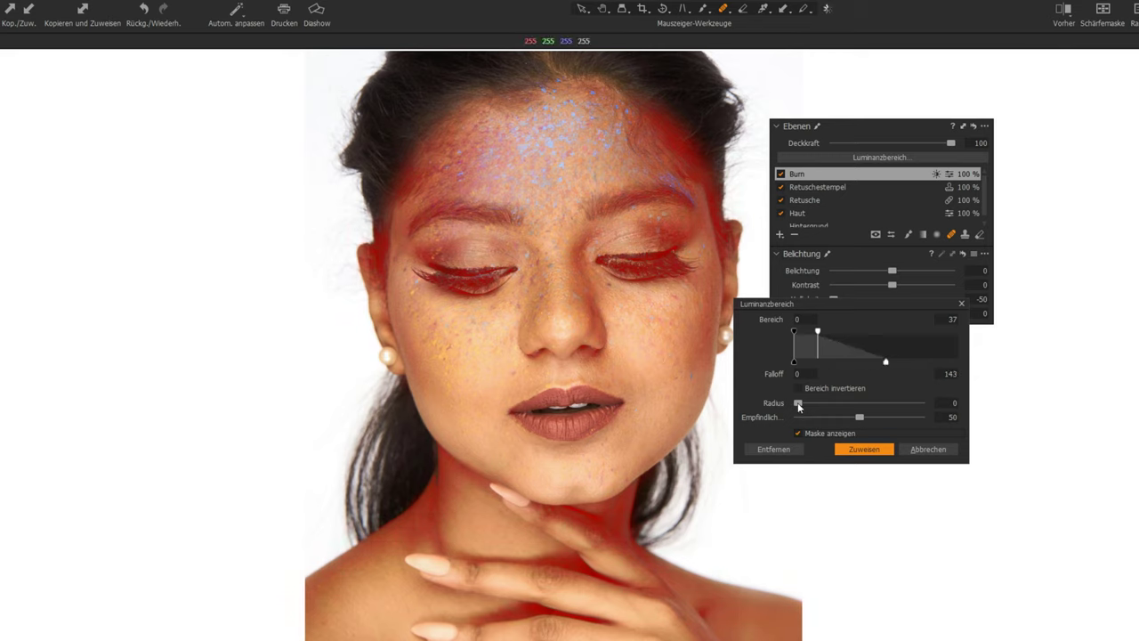
pyautogui.moveTo(798, 406); pyautogui.dragTo(867, 406)
pyautogui.click(856, 451)
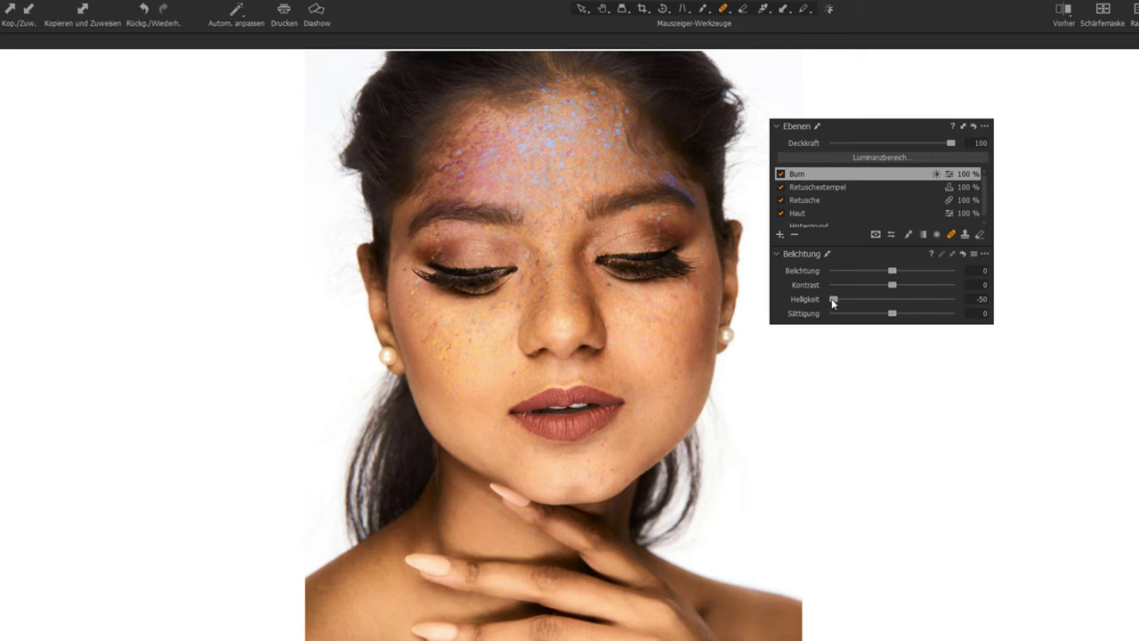
# Add another empty adjustment layer on top of the stack and name it Dodge.
pyautogui.click(806, 199)
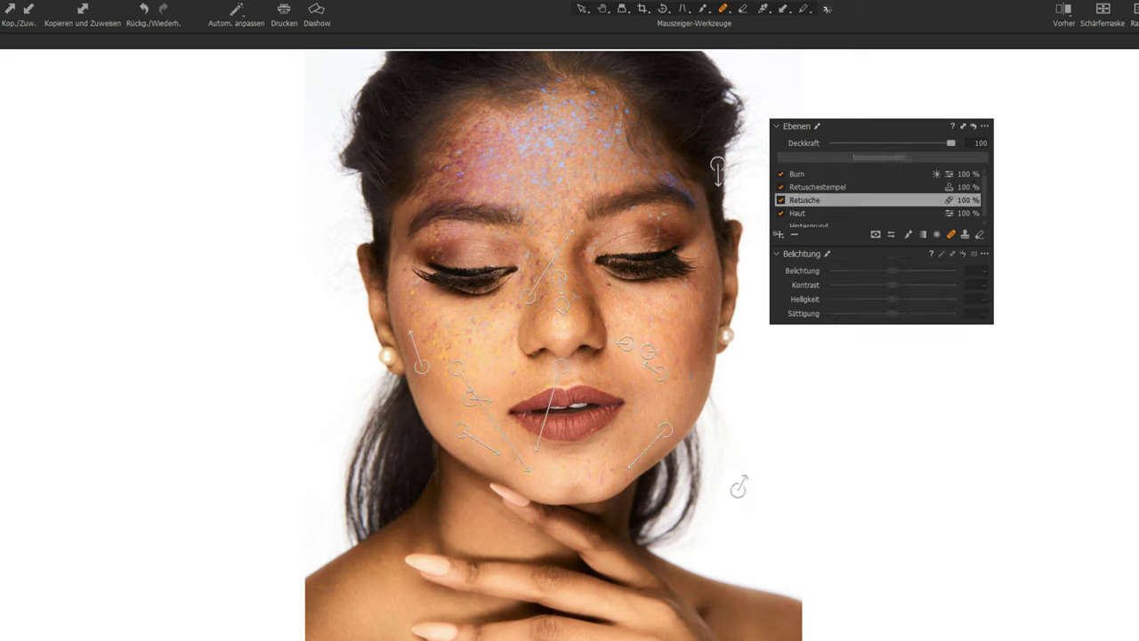
pyautogui.click(780, 237)
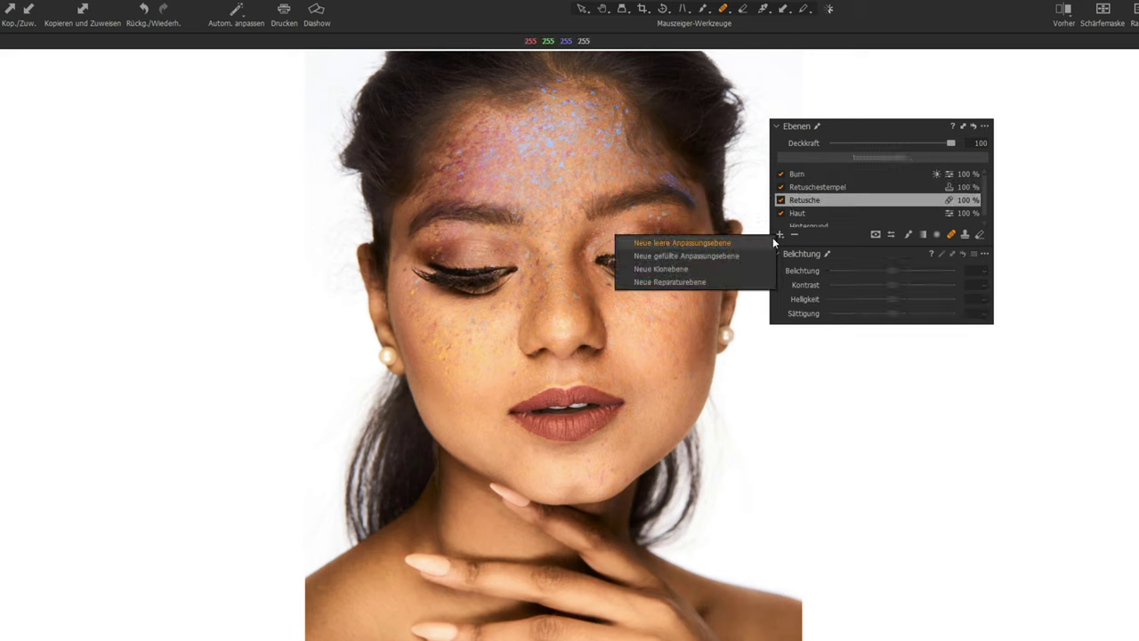
pyautogui.click(771, 238)
pyautogui.doubleClick(805, 173)
pyautogui.write('Dod')
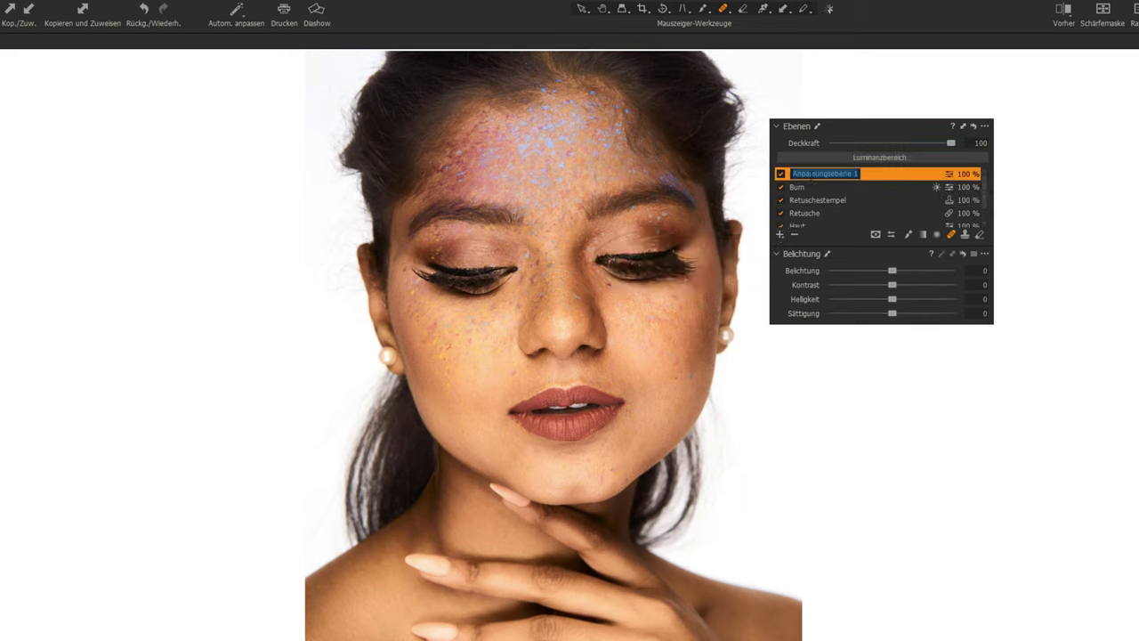
pyautogui.write('ge')
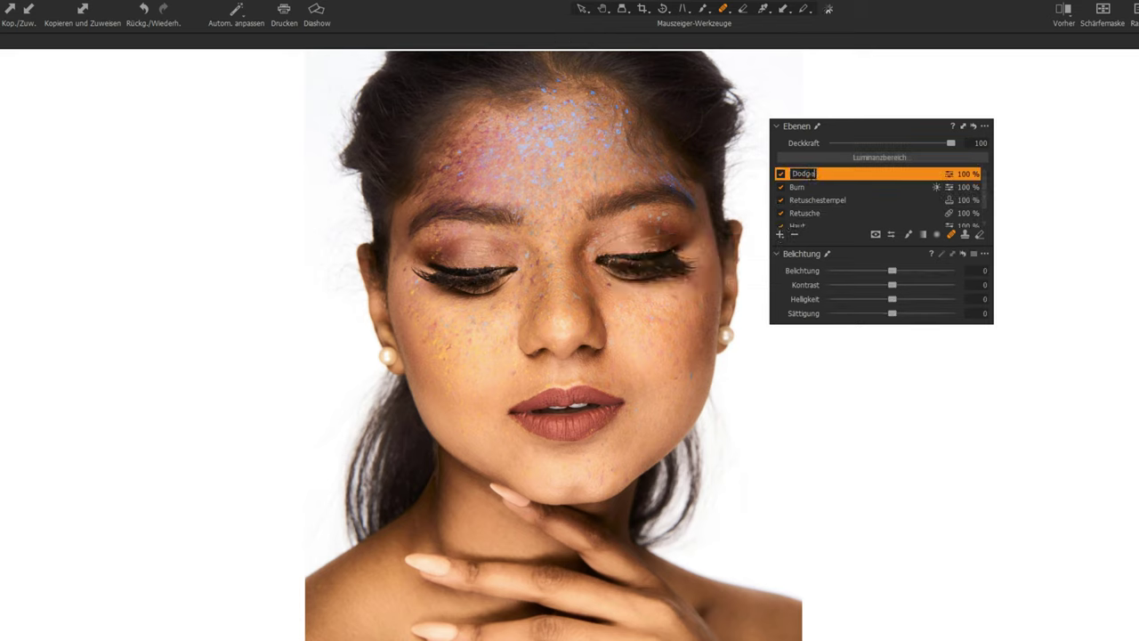
pyautogui.press('Return')
# Copy the Haut layer's mask onto the Dodge layer and set its brightness (Helligkeit) to 50.
pyautogui.rightClick(810, 174)
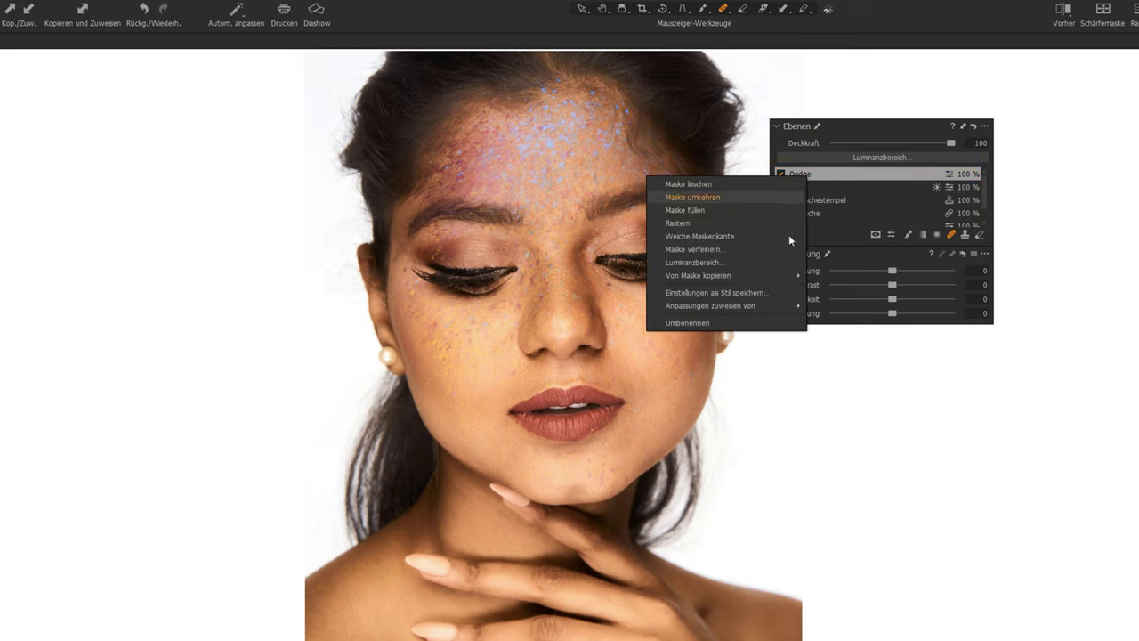
pyautogui.moveTo(775, 274)
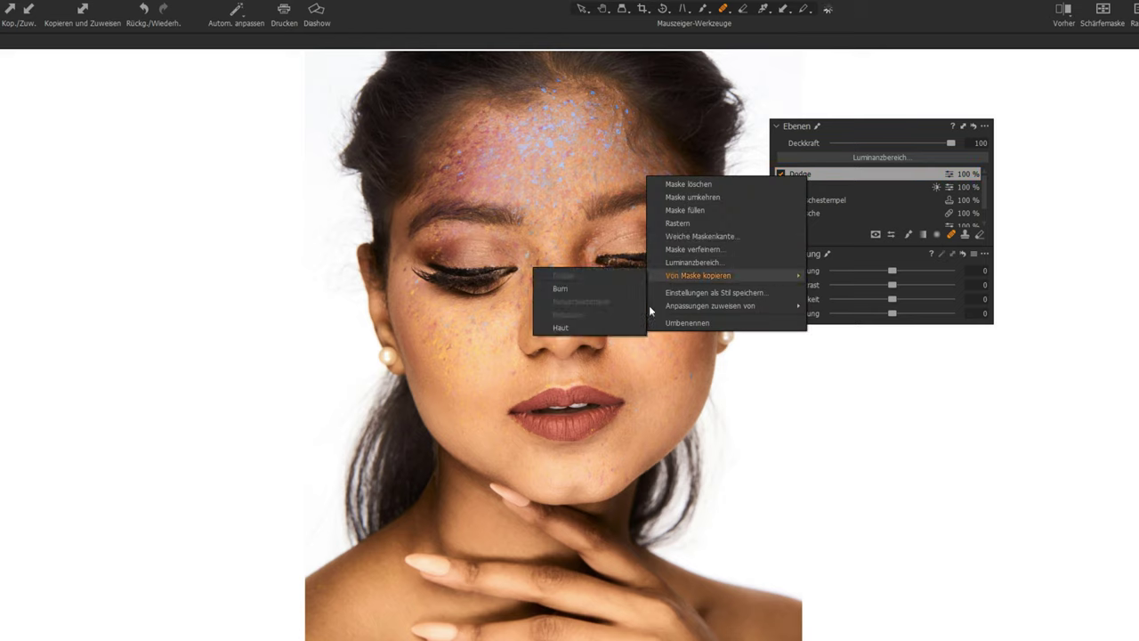
pyautogui.click(572, 327)
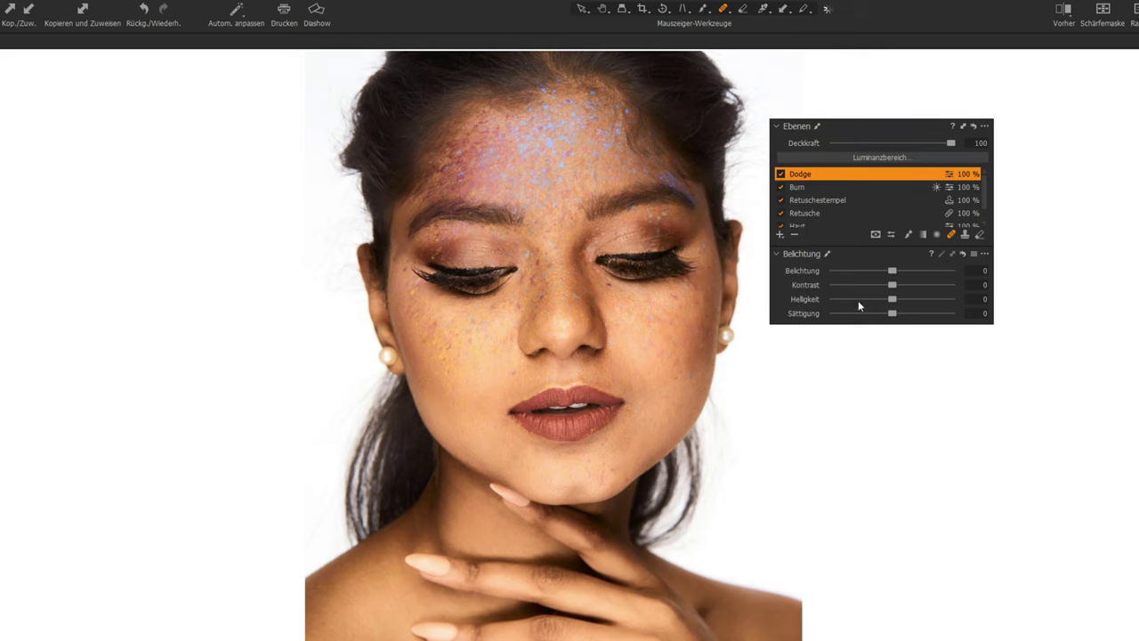
pyautogui.moveTo(894, 299); pyautogui.dragTo(976, 299)
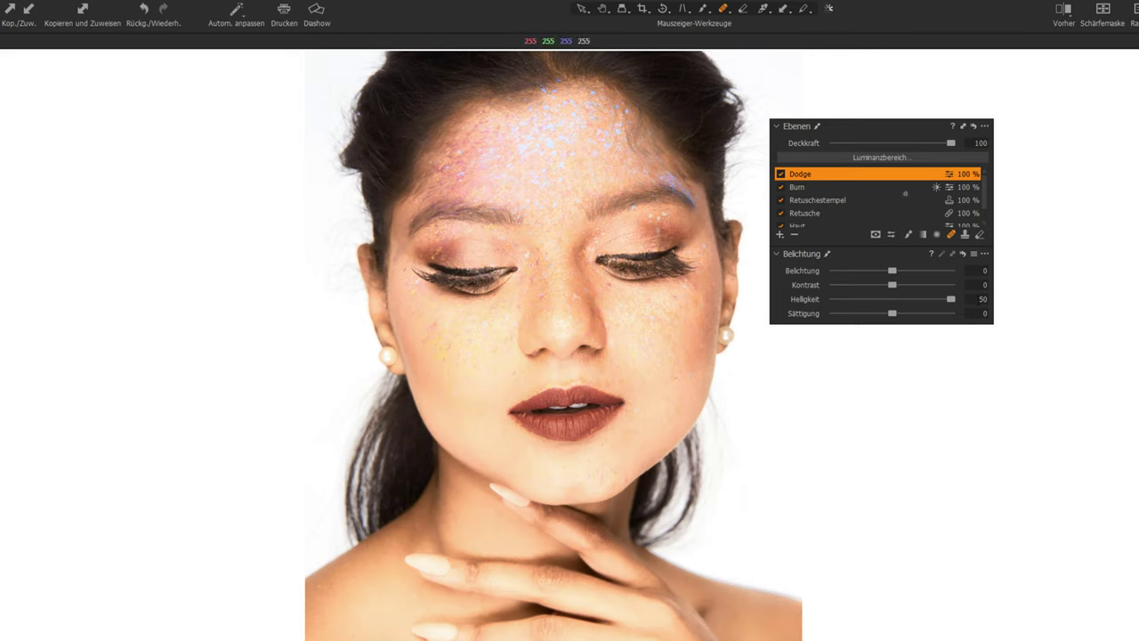
# Limit the Dodge mask to the highlights with luminance range 221 to 255, falloff 146 to 255 and radius 13.1, displaying the mask while adjusting.
pyautogui.click(882, 158)
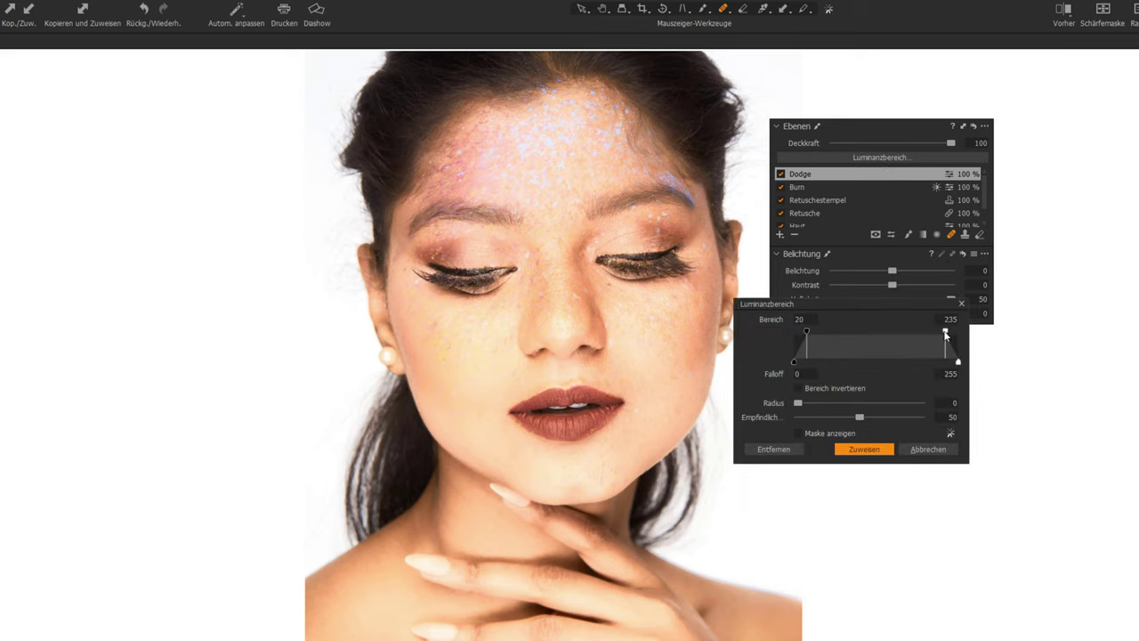
pyautogui.moveTo(947, 331); pyautogui.dragTo(964, 337)
pyautogui.click(821, 435)
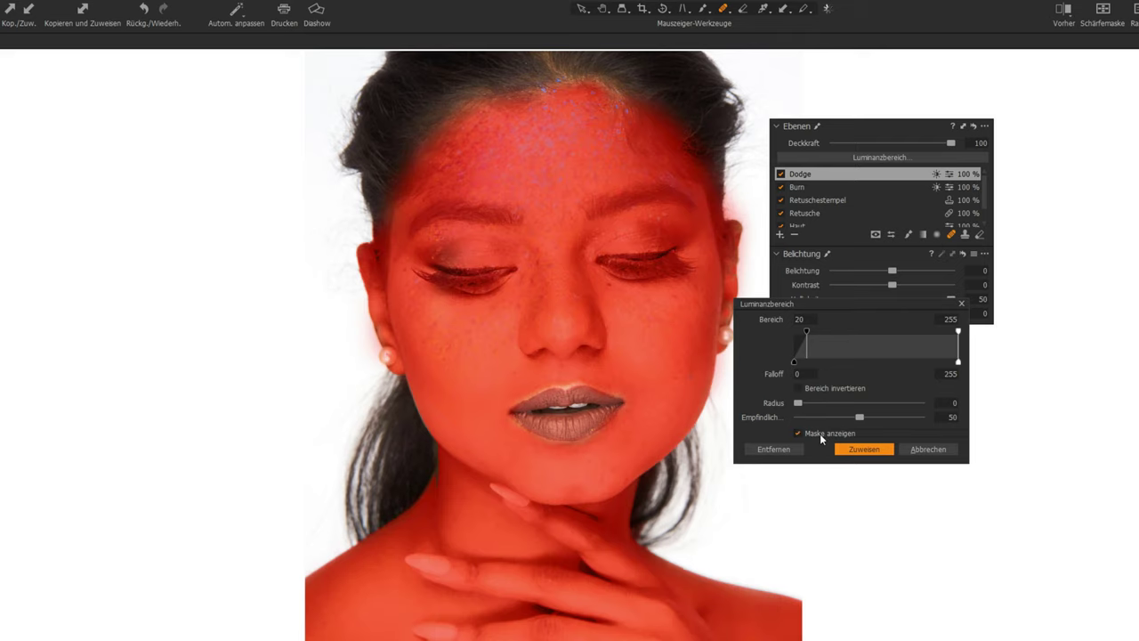
pyautogui.moveTo(806, 334); pyautogui.dragTo(936, 335)
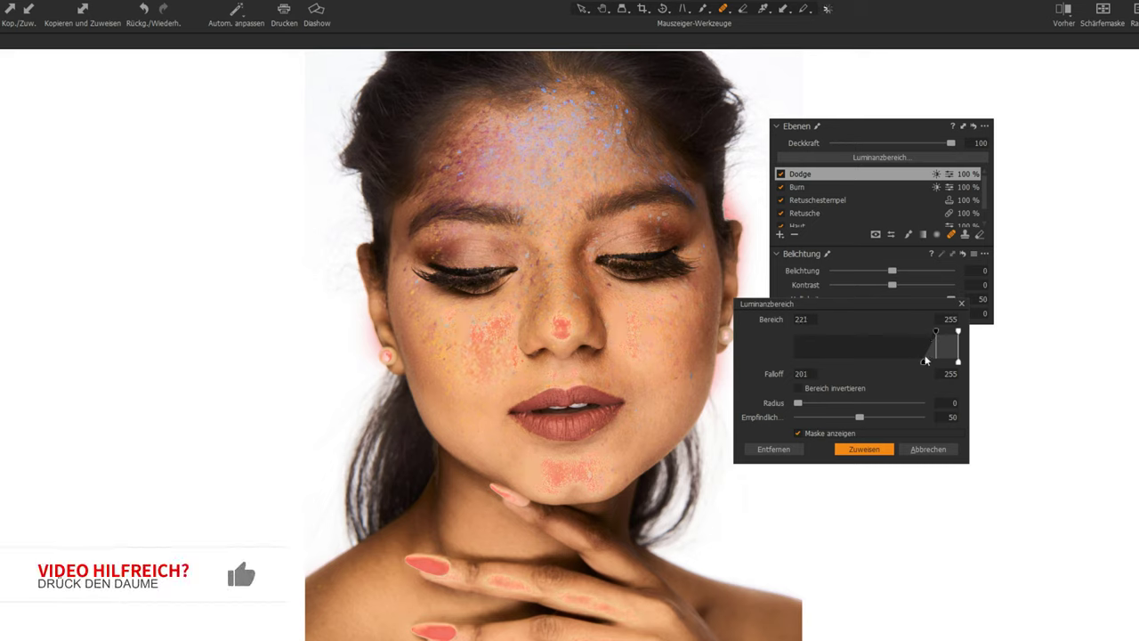
pyautogui.moveTo(923, 362); pyautogui.dragTo(887, 365)
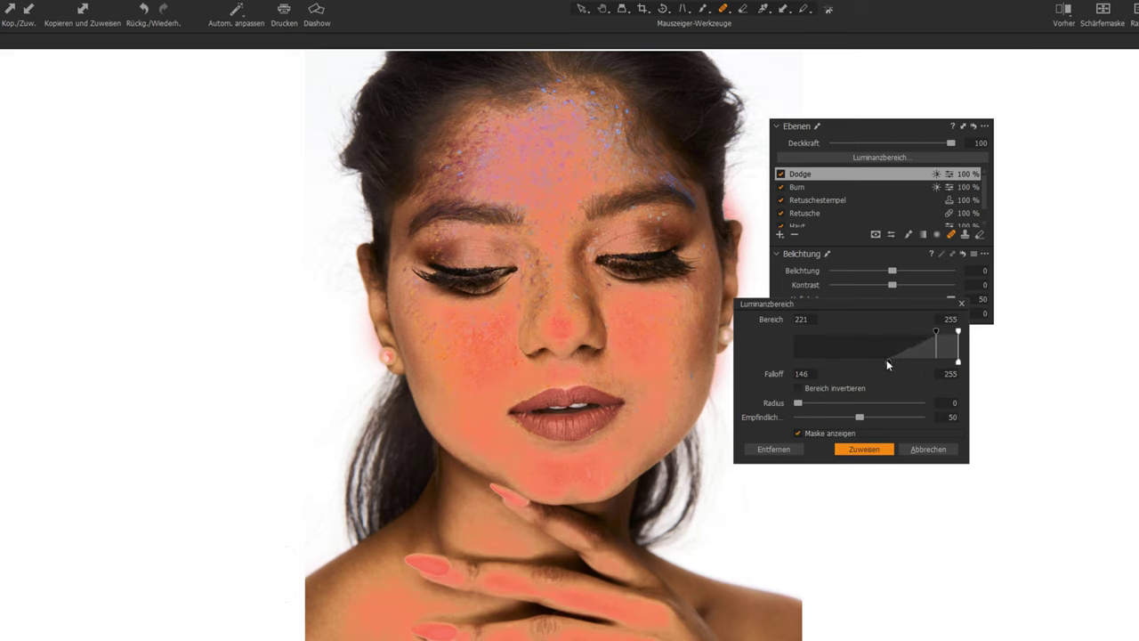
pyautogui.moveTo(798, 405); pyautogui.dragTo(854, 403)
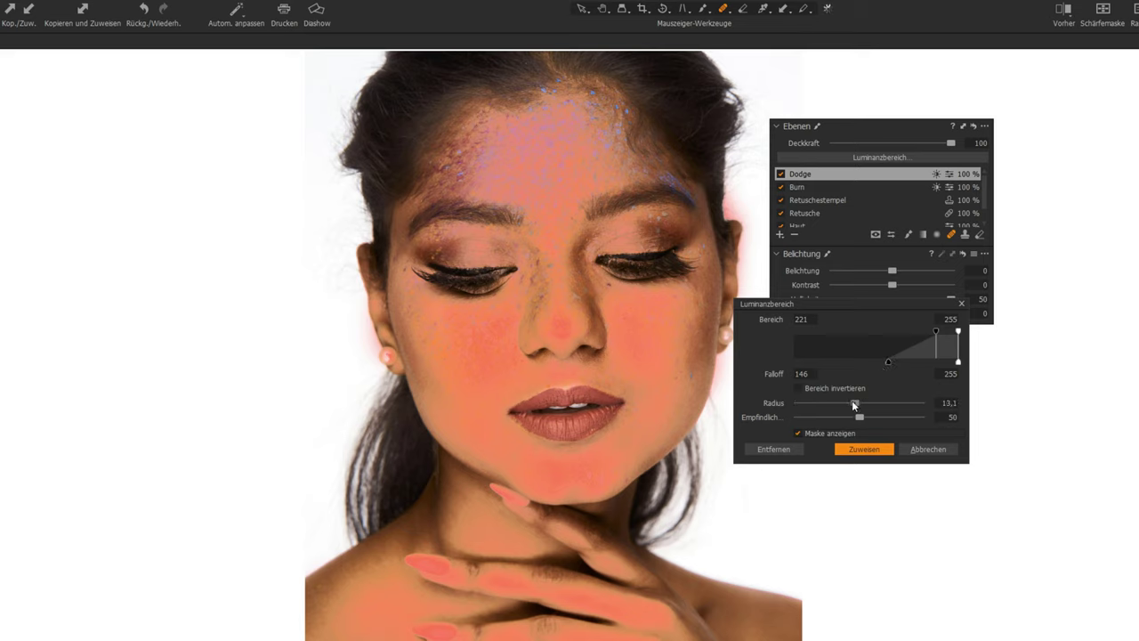
pyautogui.click(854, 450)
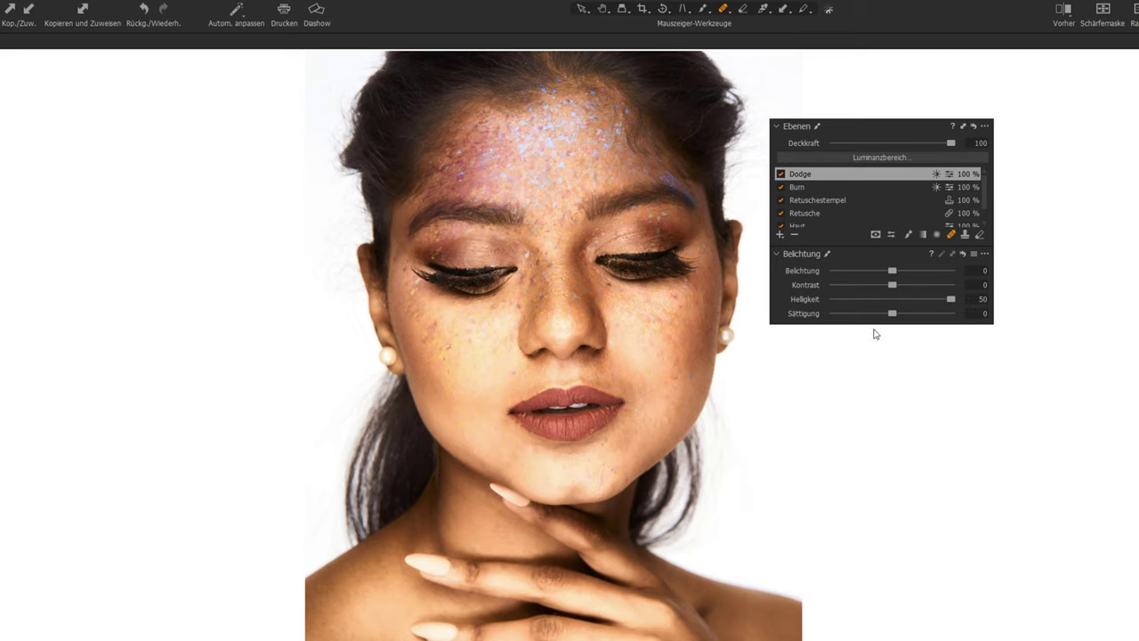
# Reduce the Burn layer's opacity to 27, leaving its luminance range settings as they are.
pyautogui.click(828, 189)
pyautogui.click(881, 158)
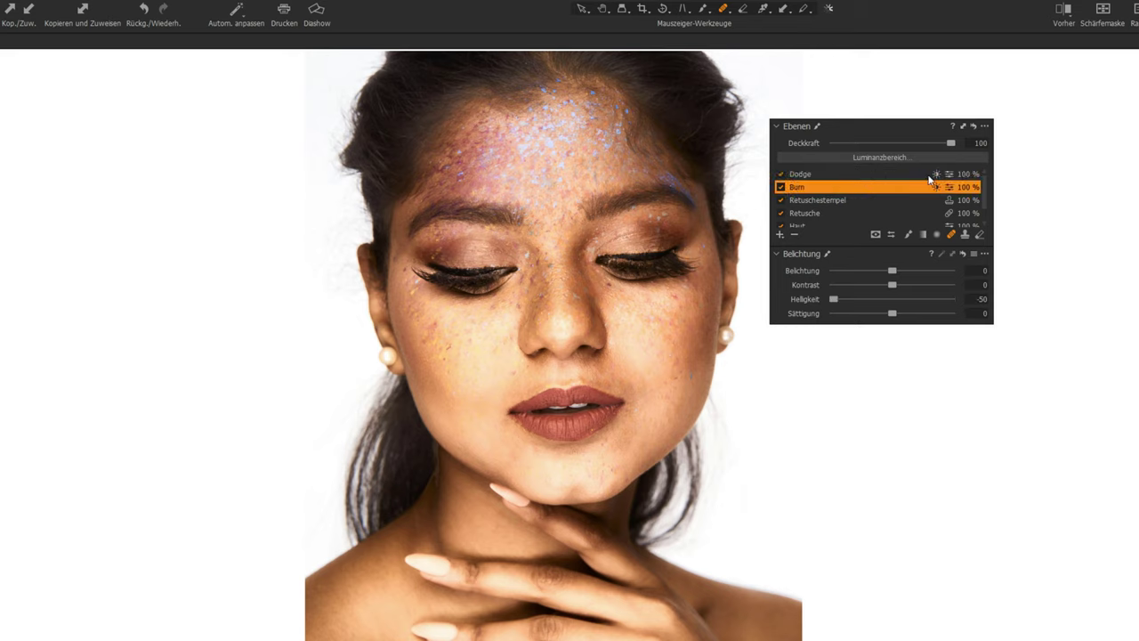
pyautogui.moveTo(951, 144)
pyautogui.mouseDown()
pyautogui.moveTo(859, 143)
pyautogui.moveTo(905, 143)
pyautogui.mouseUp()
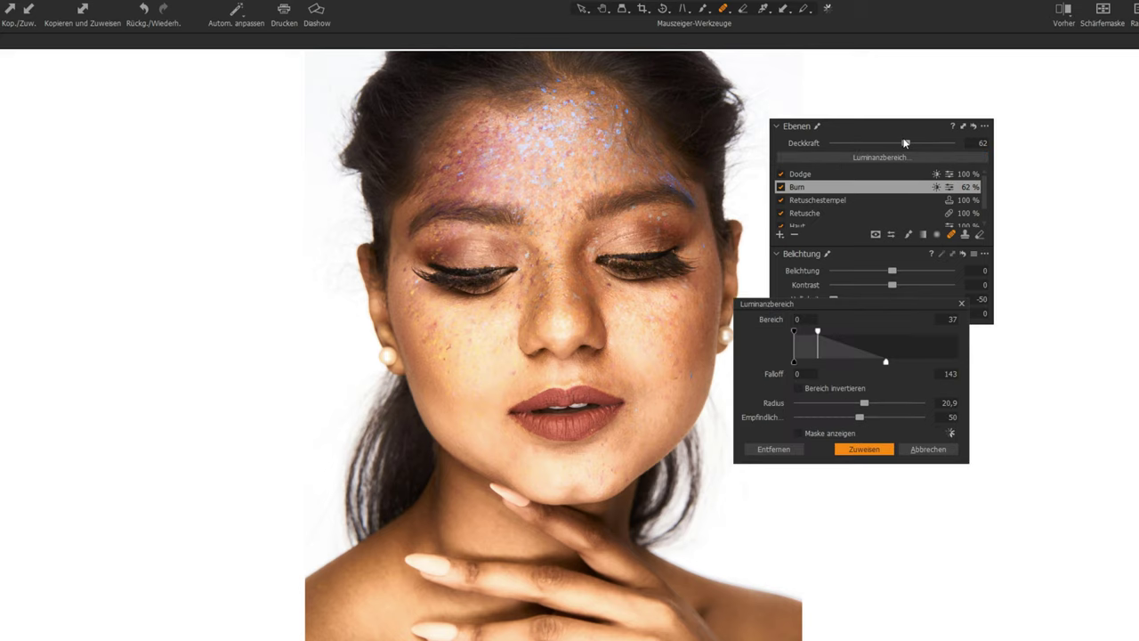
pyautogui.click(928, 449)
pyautogui.moveTo(907, 145); pyautogui.dragTo(868, 144)
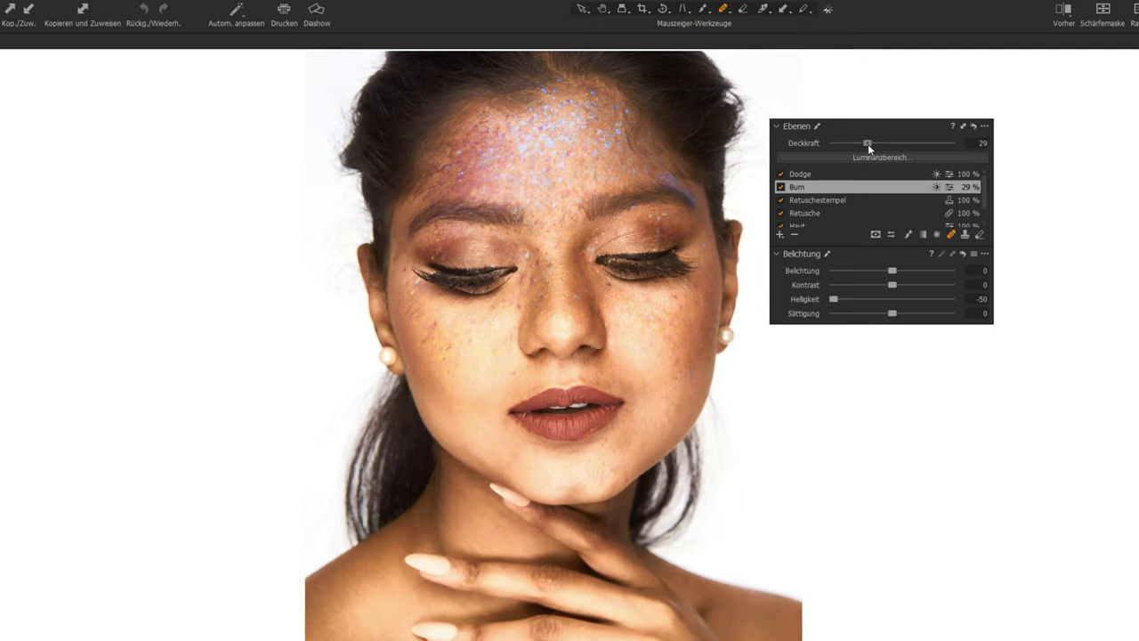
# Reduce the Dodge layer's opacity to 29 and switch the layer off and on again to compare its effect.
pyautogui.click(864, 175)
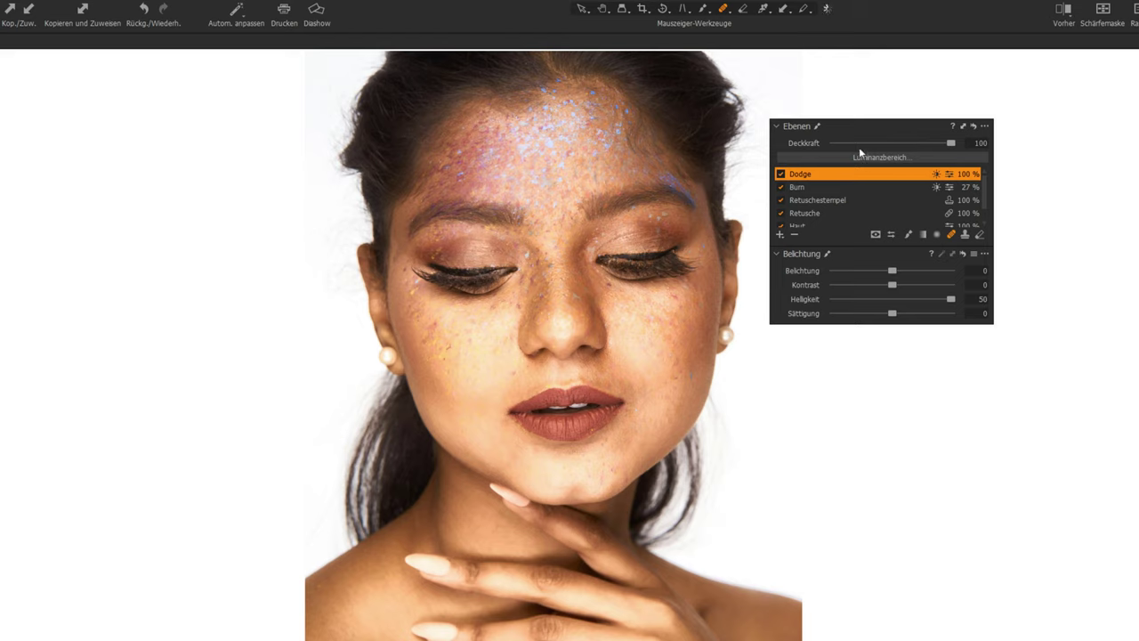
pyautogui.click(859, 145)
pyautogui.moveTo(858, 143); pyautogui.dragTo(862, 143)
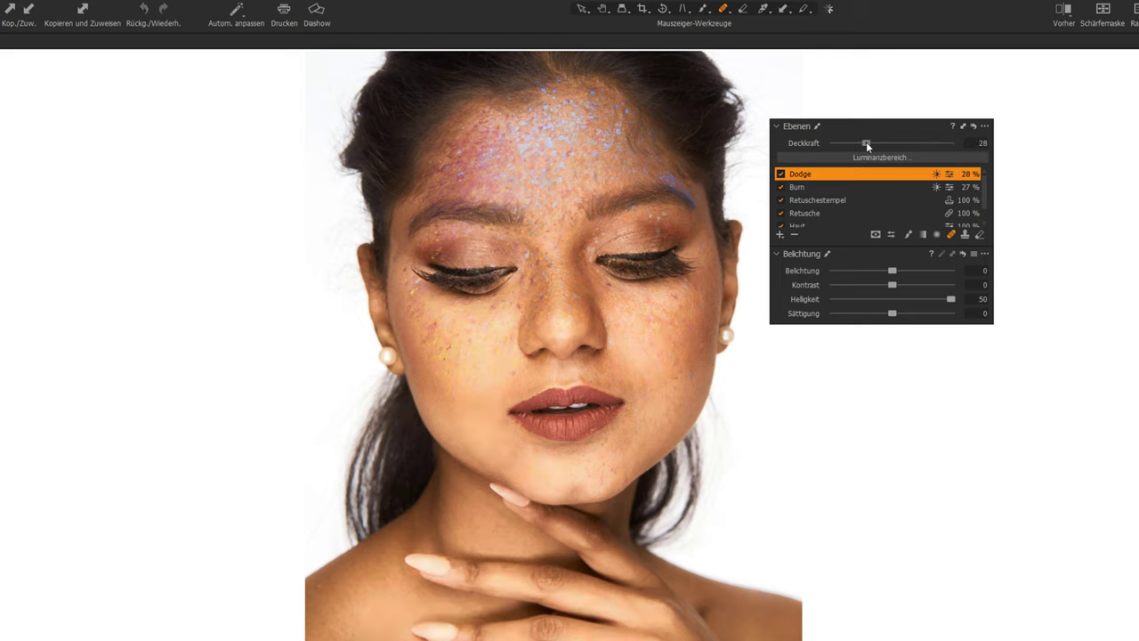
pyautogui.moveTo(867, 143); pyautogui.dragTo(869, 144)
pyautogui.click(781, 174)
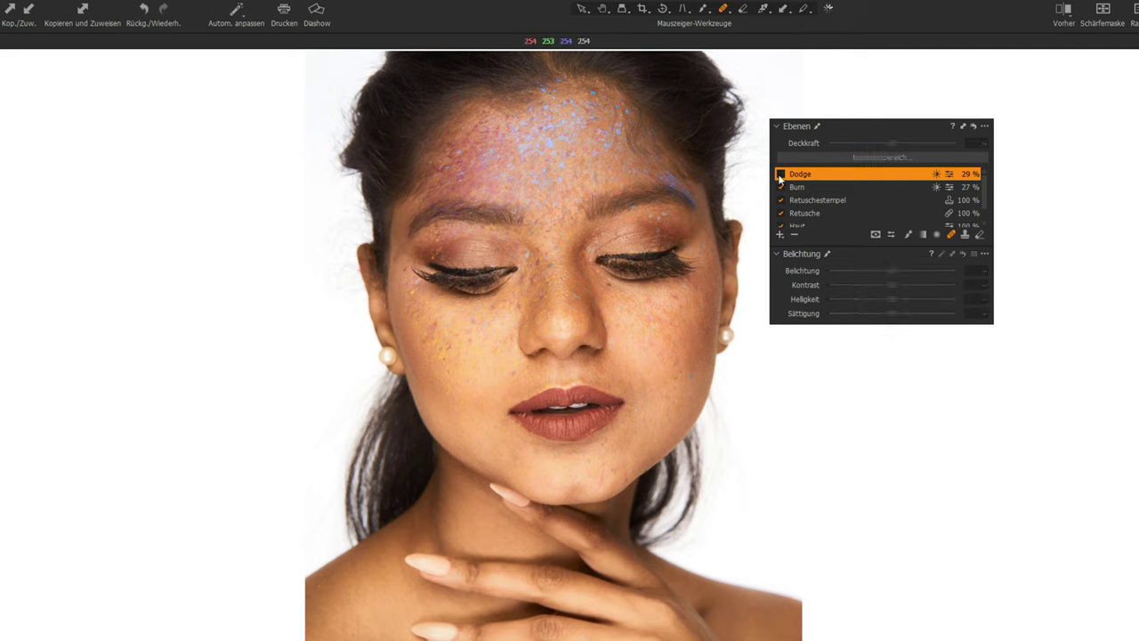
pyautogui.click(781, 173)
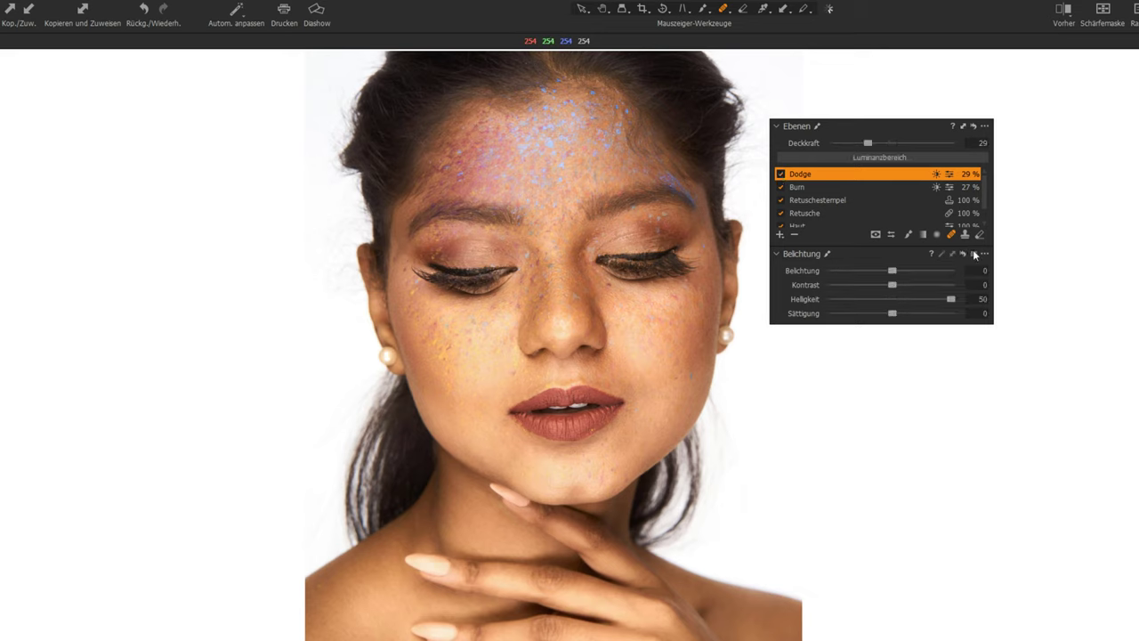